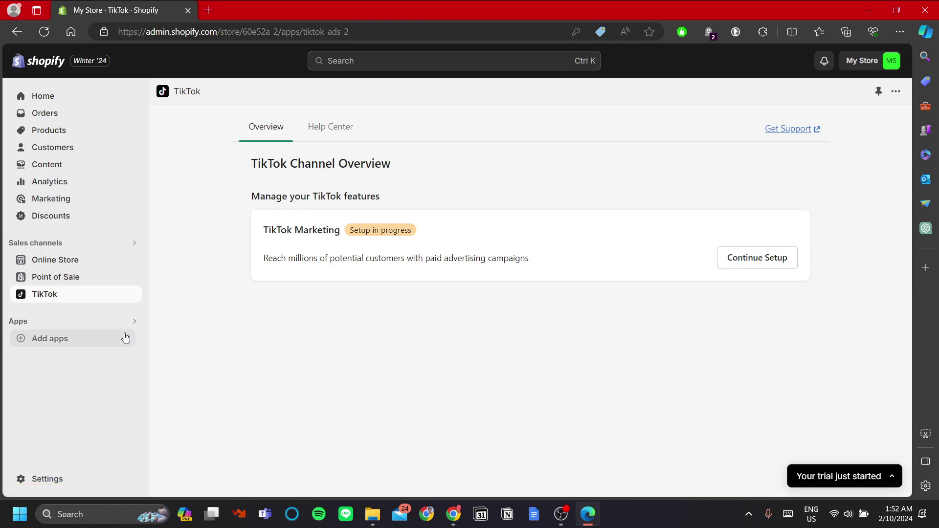
pyautogui.click(87, 343)
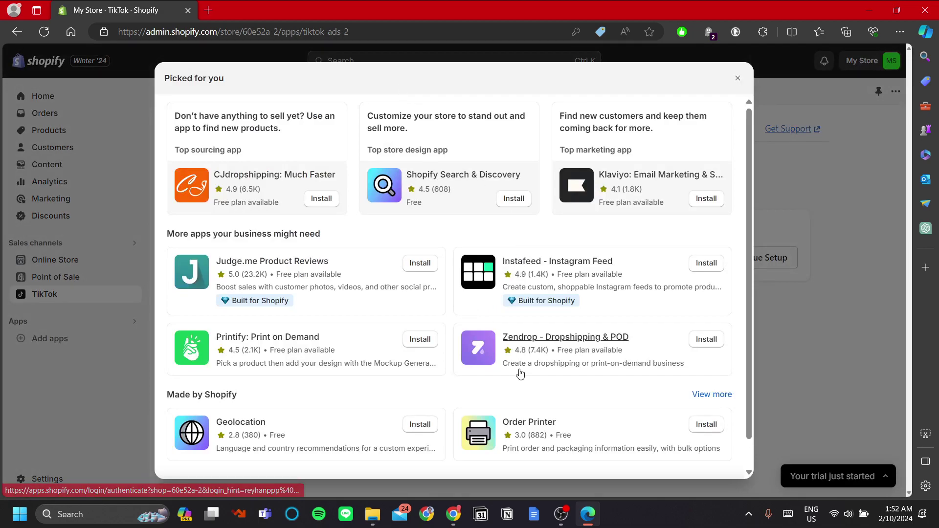
pyautogui.scroll(-1, 499, 362)
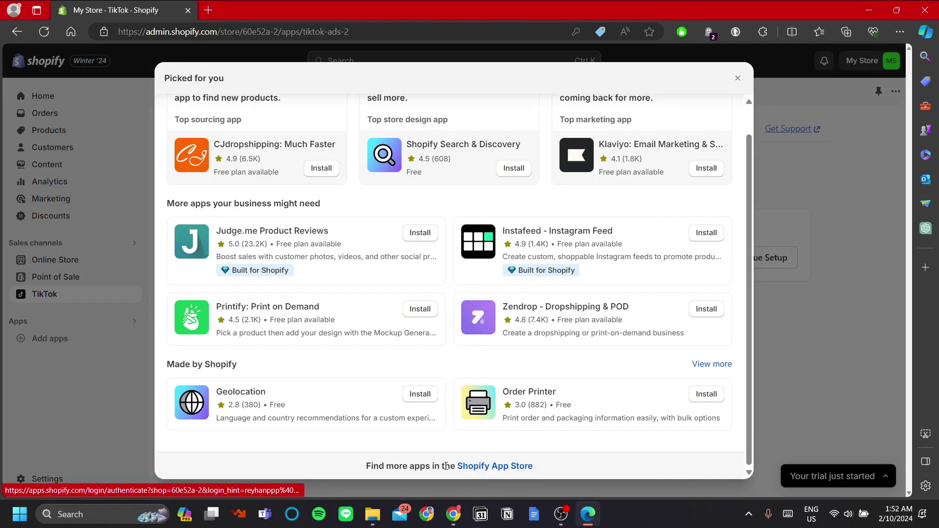
pyautogui.click(87, 400)
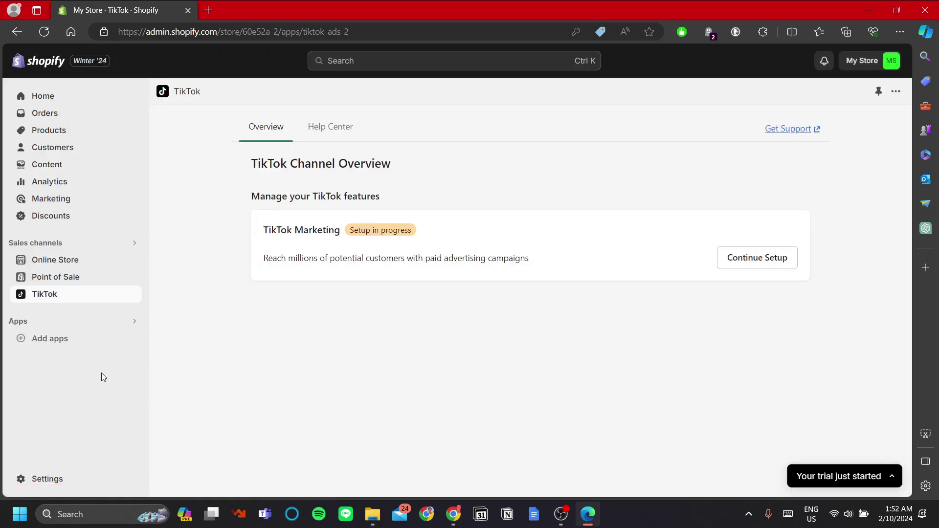
# Step: Open the Shopify App Store from the store's recommended apps window
pyautogui.click(45, 342)
pyautogui.scroll(-1, 433, 361)
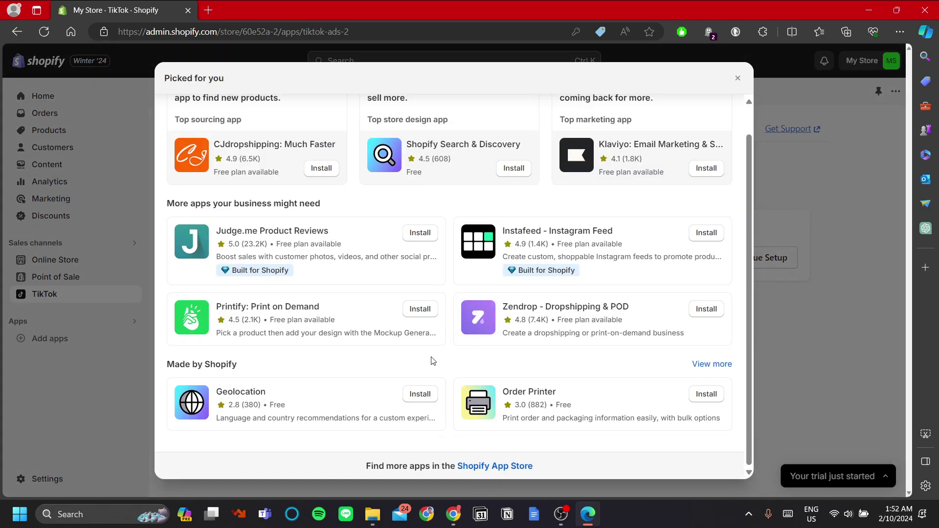
pyautogui.click(510, 467)
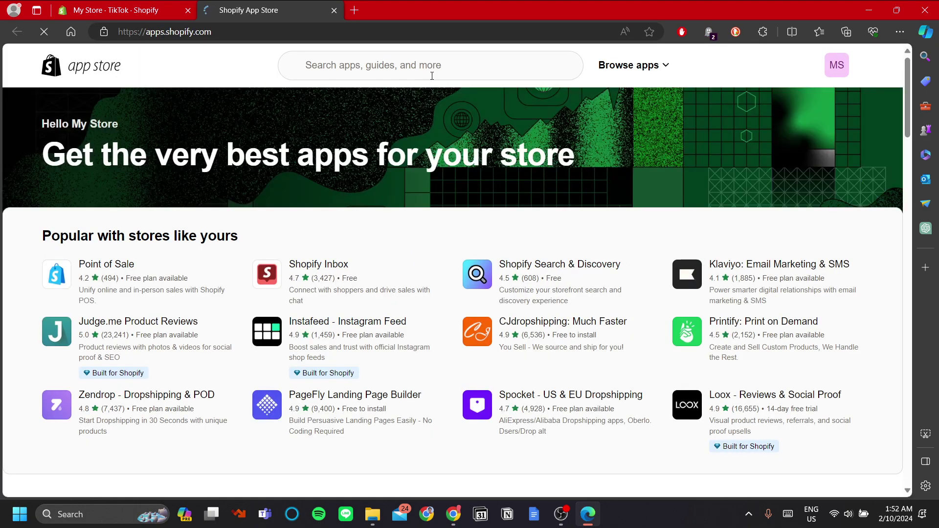
# Step: Search the app store for "tiktok", launch the TikTok app from its listing, and close the listing page
pyautogui.click(432, 72)
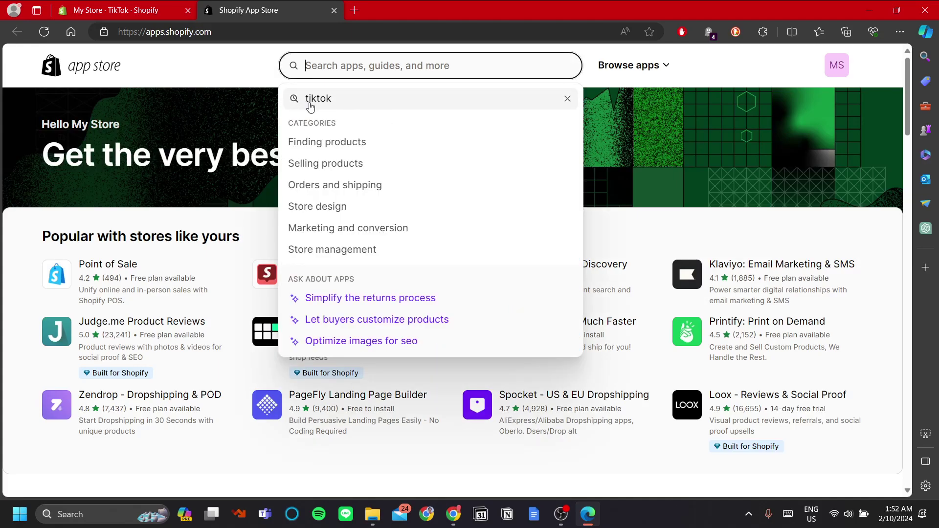
pyautogui.write('tiktok')
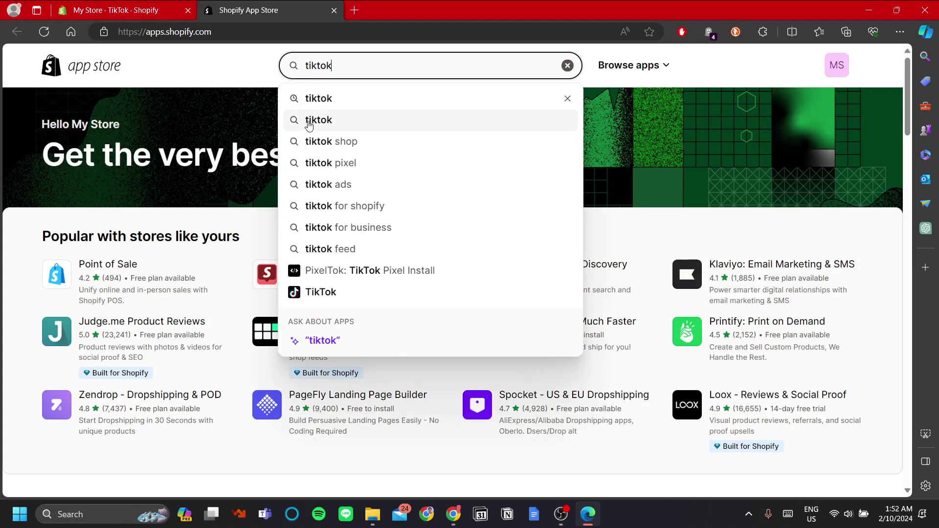
pyautogui.click(341, 298)
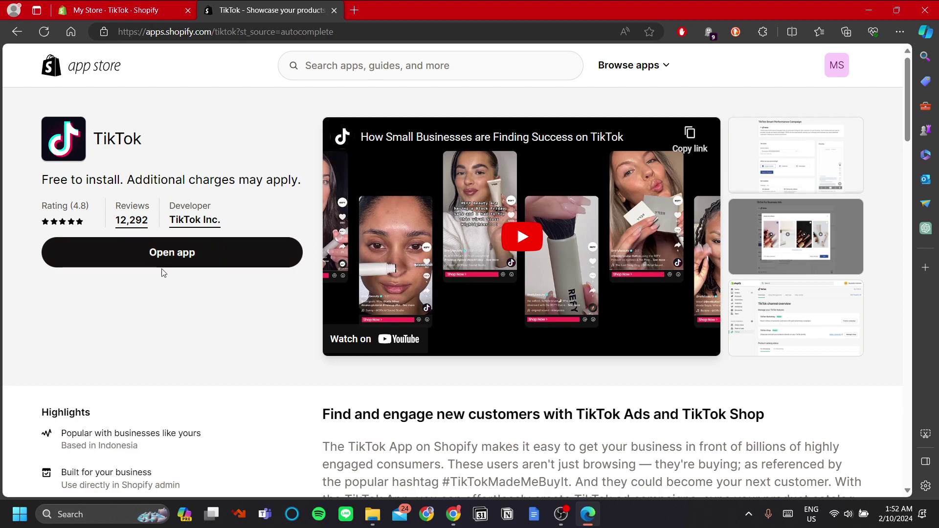
pyautogui.click(191, 261)
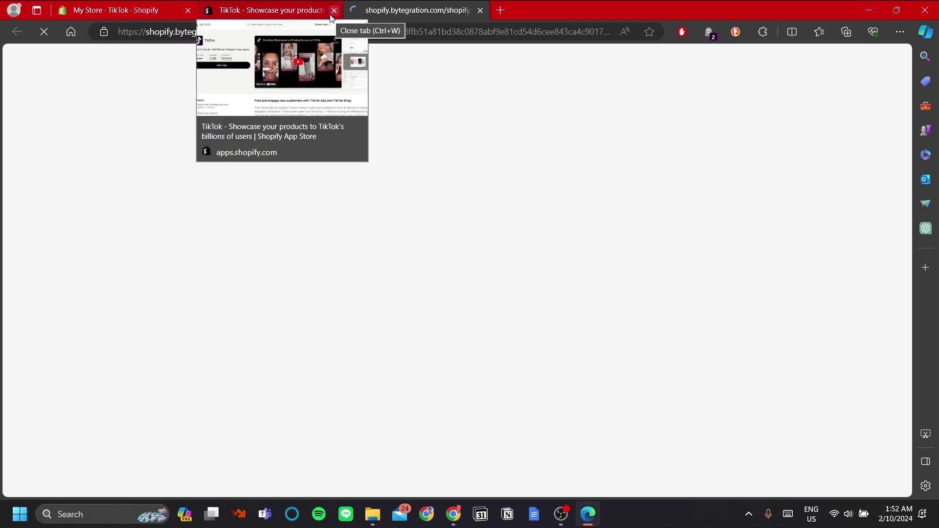
pyautogui.click(332, 14)
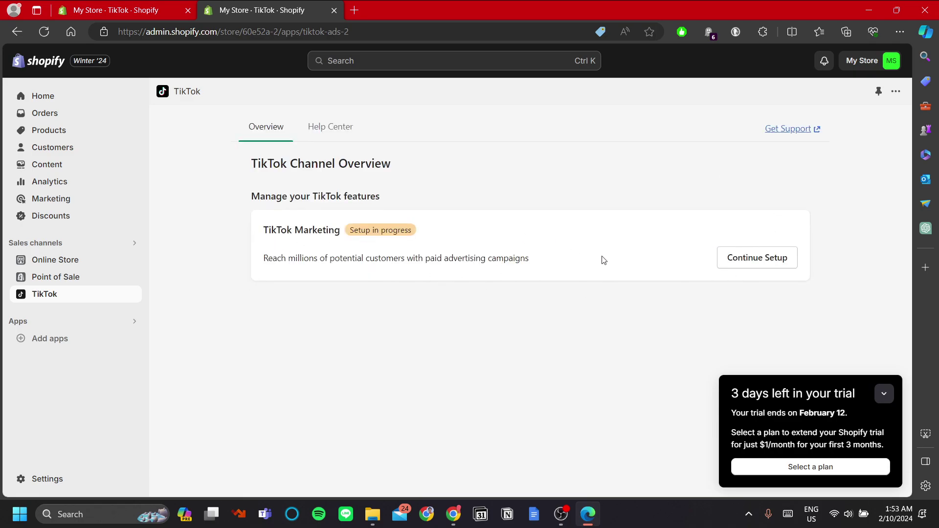
# Step: Continue the TikTok Marketing setup and collapse the trial notice to look over the setup sections
pyautogui.click(776, 262)
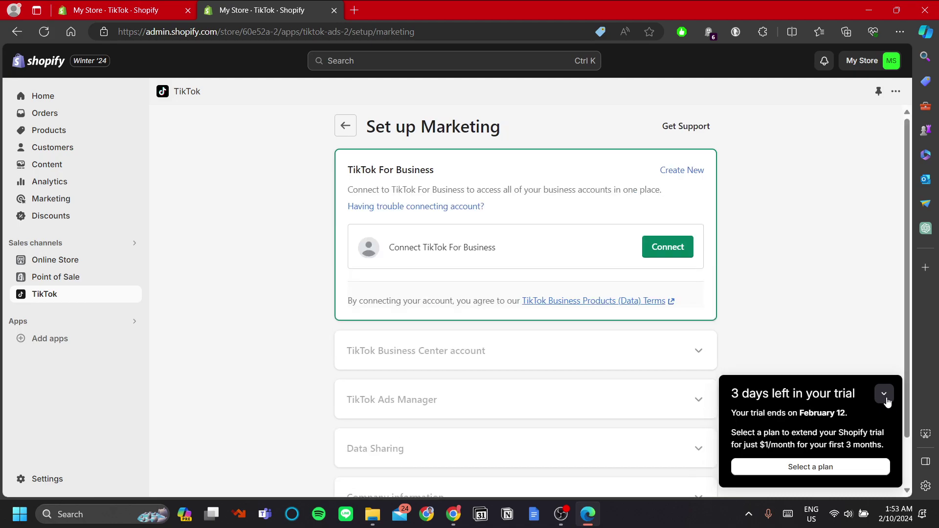
pyautogui.click(884, 394)
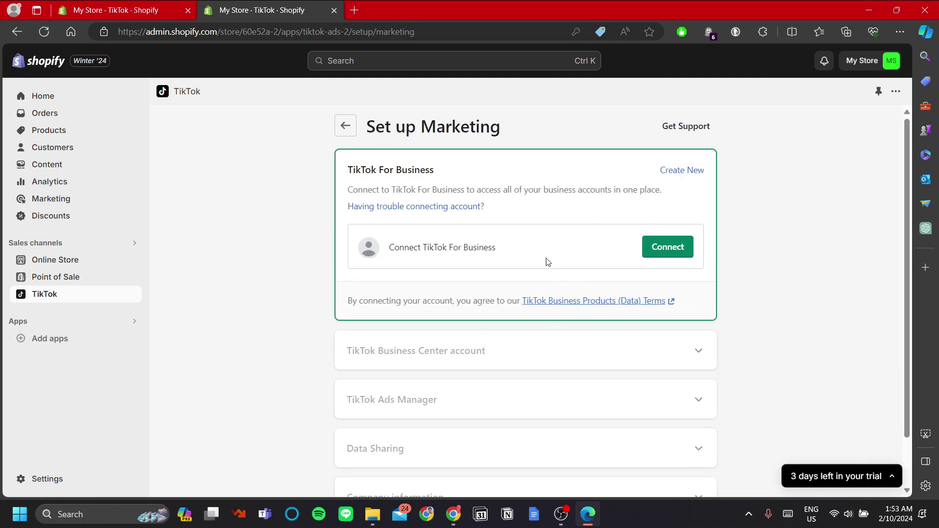
pyautogui.scroll(-1, 562, 183)
pyautogui.scroll(1, 562, 183)
pyautogui.scroll(-1, 595, 208)
pyautogui.scroll(1, 595, 207)
pyautogui.scroll(-1, 566, 234)
pyautogui.scroll(1, 548, 211)
# Step: Open business.tiktok.com in a new browser tab and look over the TikTok Business Center home page
pyautogui.click(354, 11)
pyautogui.write('busi')
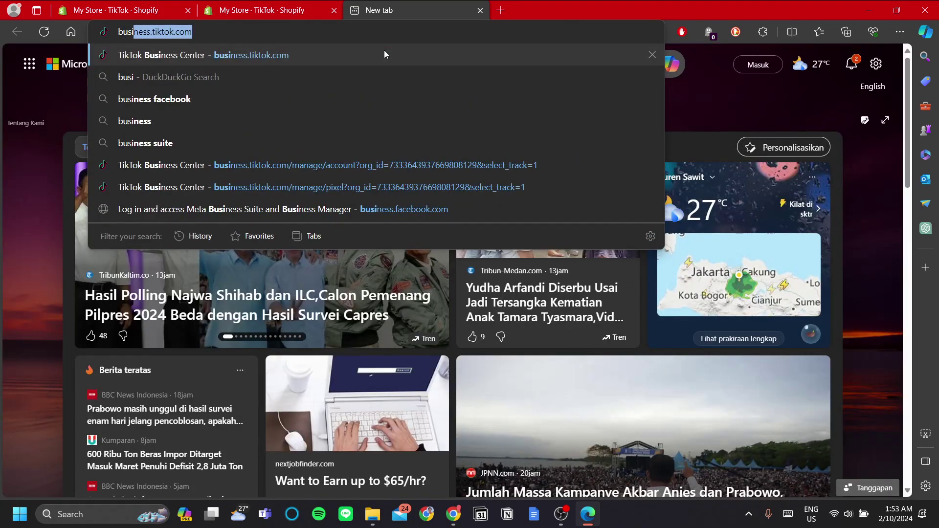
pyautogui.click(384, 54)
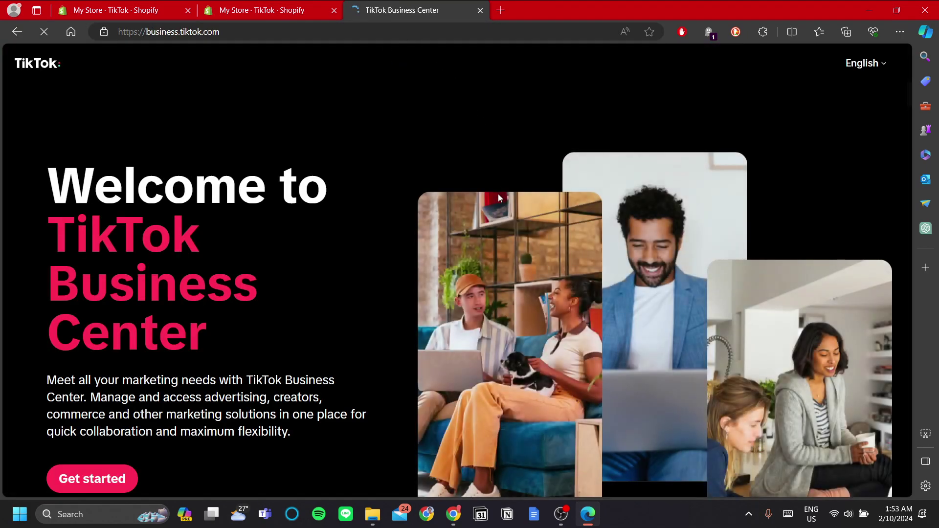
pyautogui.scroll(-3, 323, 391)
pyautogui.scroll(3, 350, 380)
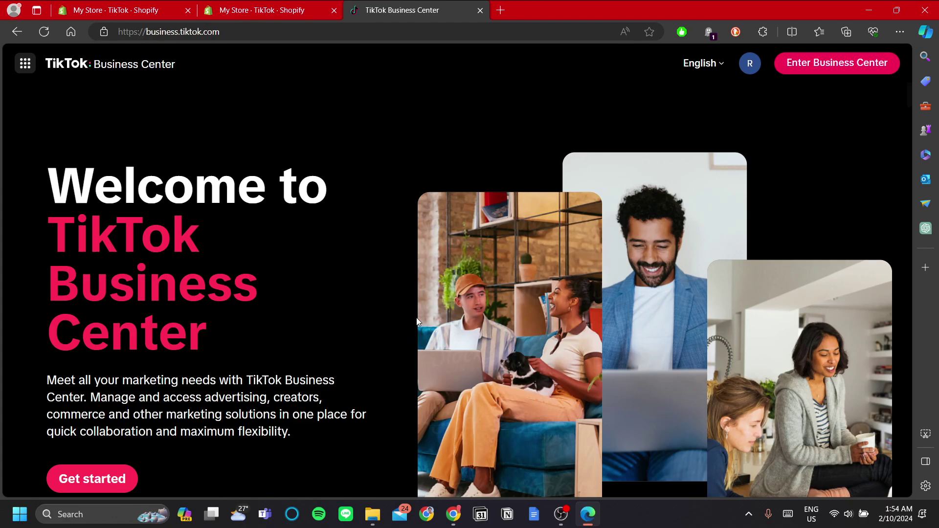
pyautogui.scroll(-3, 440, 323)
pyautogui.scroll(3, 451, 332)
# Step: Return to the Set up Marketing page and connect the TikTok For Business account to Shopify
pyautogui.click(276, 6)
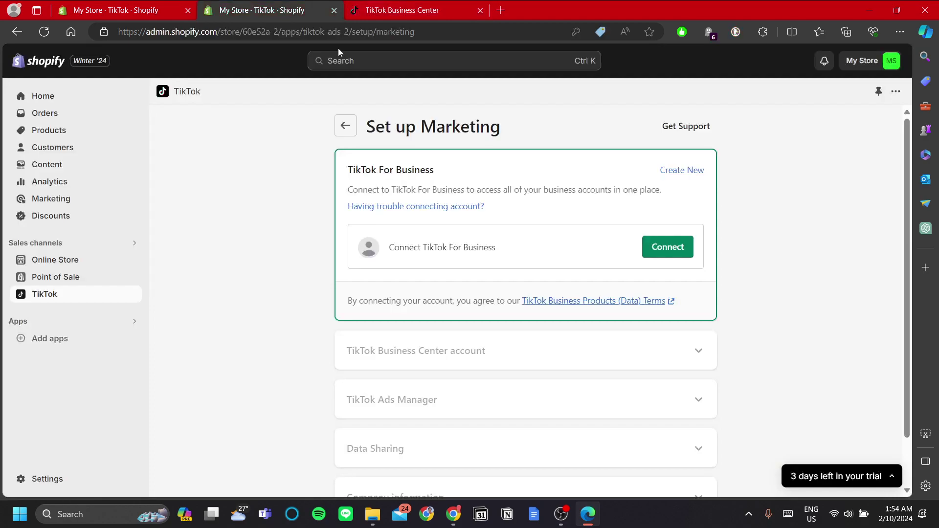
pyautogui.click(669, 254)
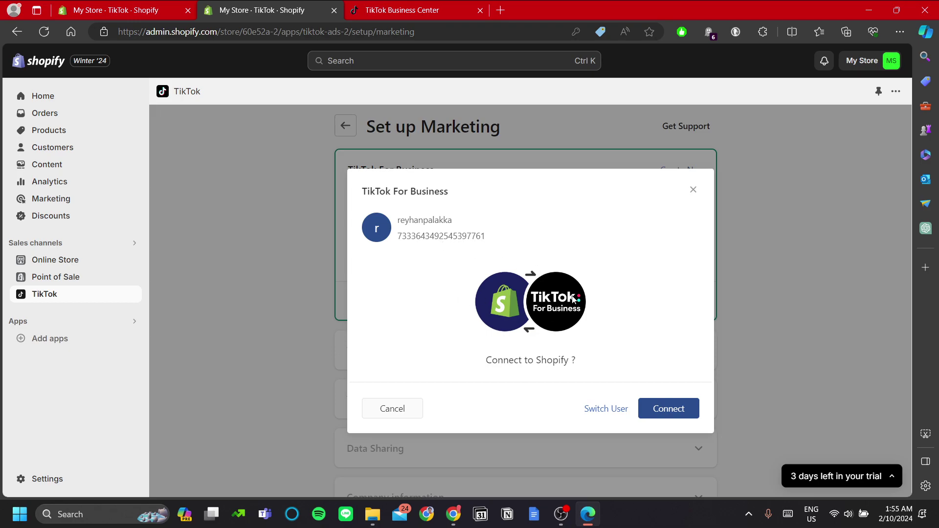
pyautogui.click(678, 410)
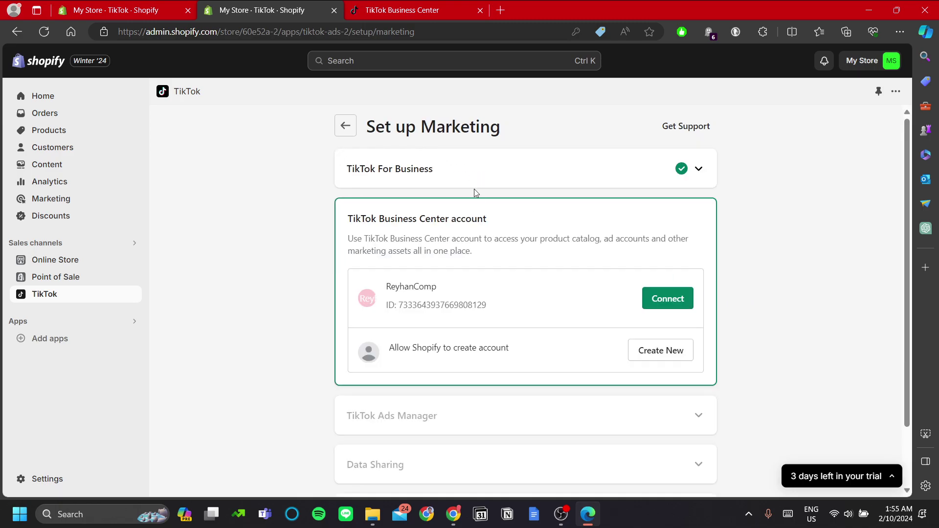
# Step: Connect the existing TikTok Business Center account in the marketing setup
pyautogui.scroll(-1, 532, 360)
pyautogui.scroll(1, 532, 360)
pyautogui.click(649, 302)
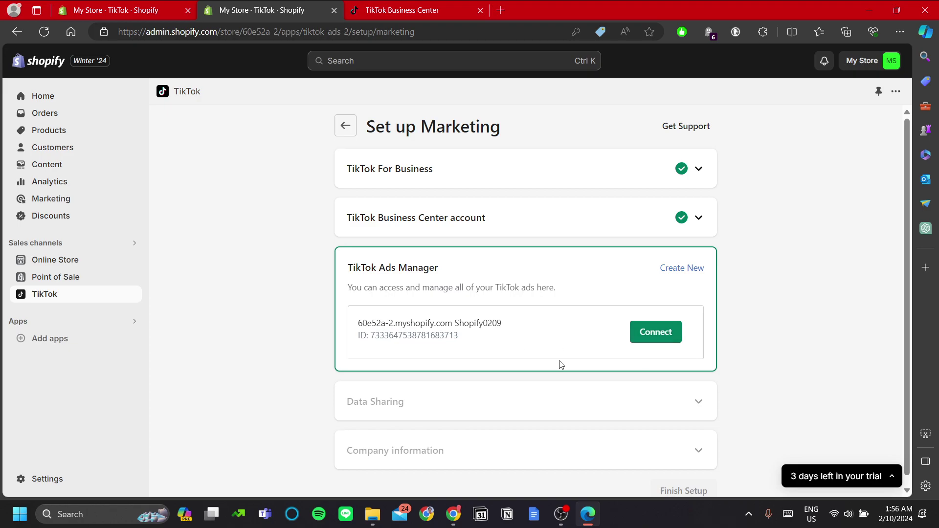
# Step: Enter TikTok Business Center on its own site and open the existing account's overview
pyautogui.click(386, 4)
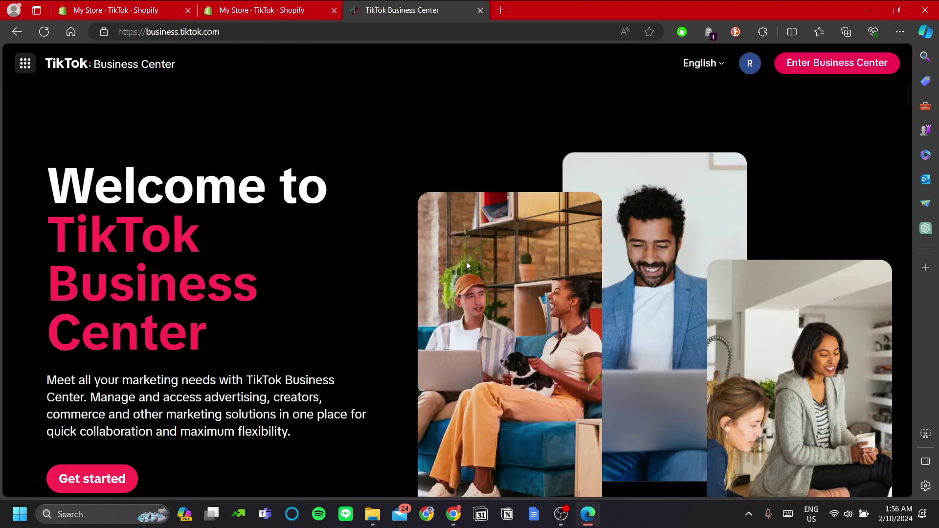
pyautogui.click(815, 68)
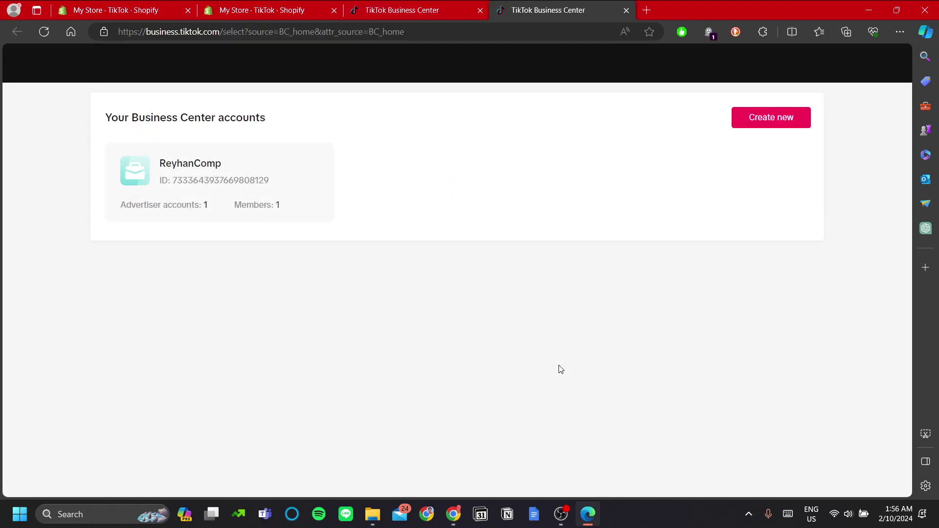
pyautogui.click(276, 184)
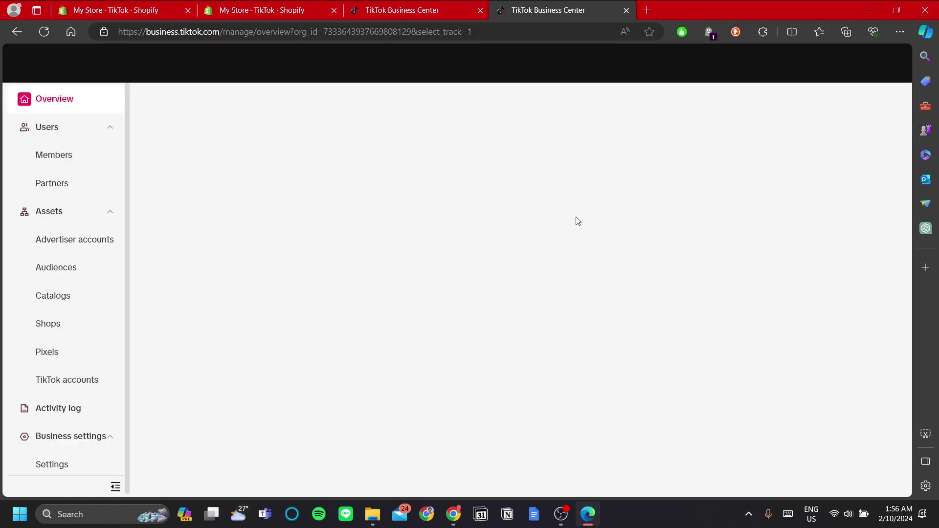
# Step: Return to the marketing setup, review the sign-up form for a new TikTok Ads Manager account, and close it
pyautogui.click(243, 5)
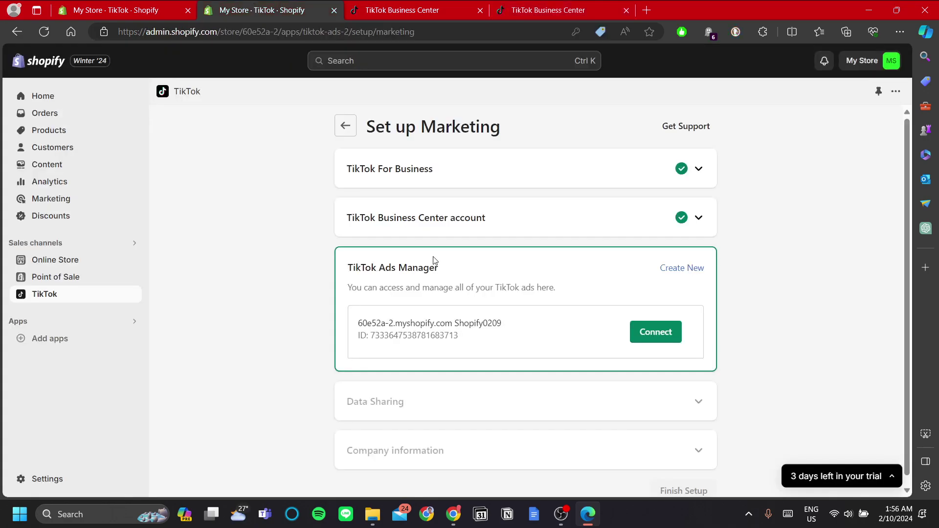
pyautogui.click(671, 274)
pyautogui.scroll(-1, 698, 229)
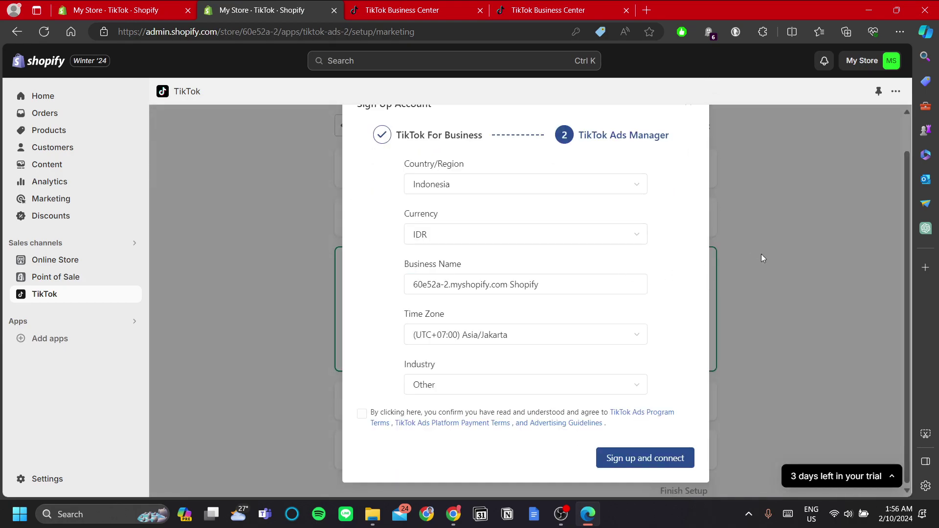
pyautogui.scroll(1, 757, 267)
pyautogui.click(685, 140)
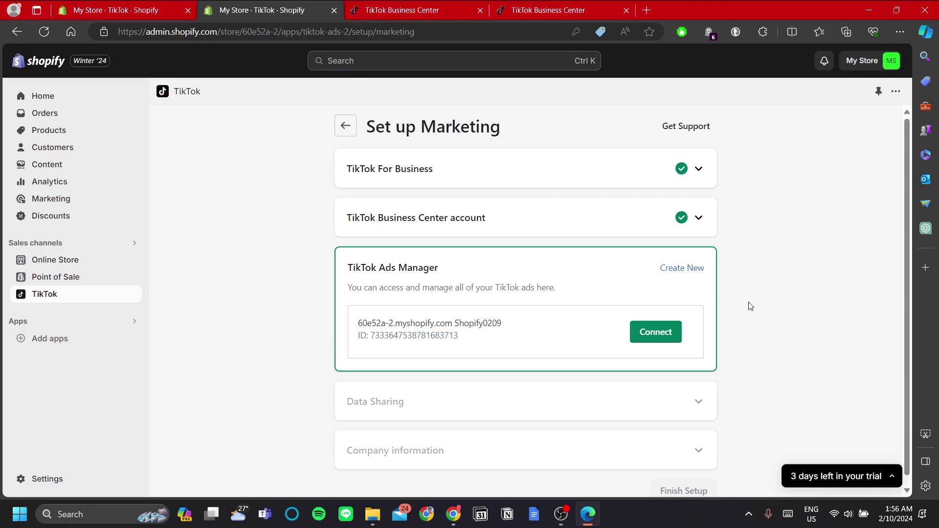
# Step: Connect the existing TikTok Ads Manager account and review the data sharing levels and pixel options
pyautogui.click(653, 340)
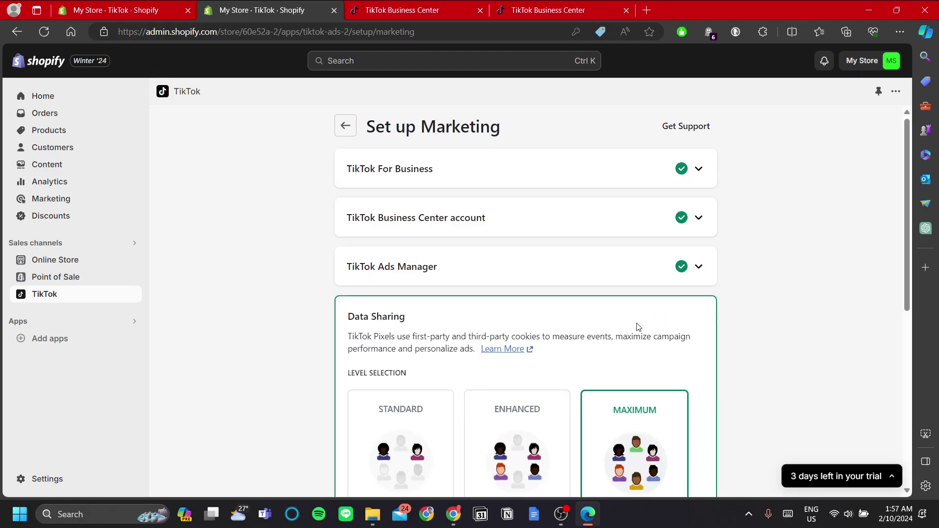
pyautogui.scroll(-3, 638, 325)
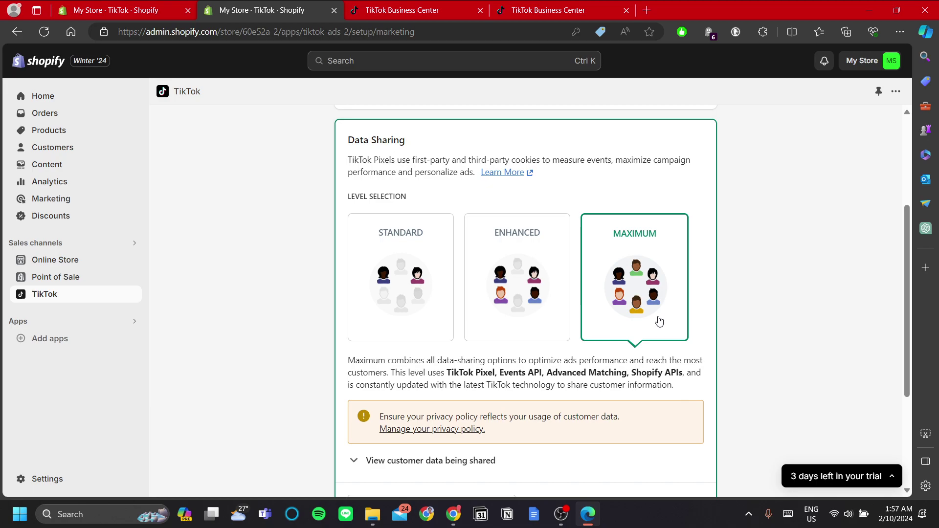
pyautogui.scroll(-1, 660, 328)
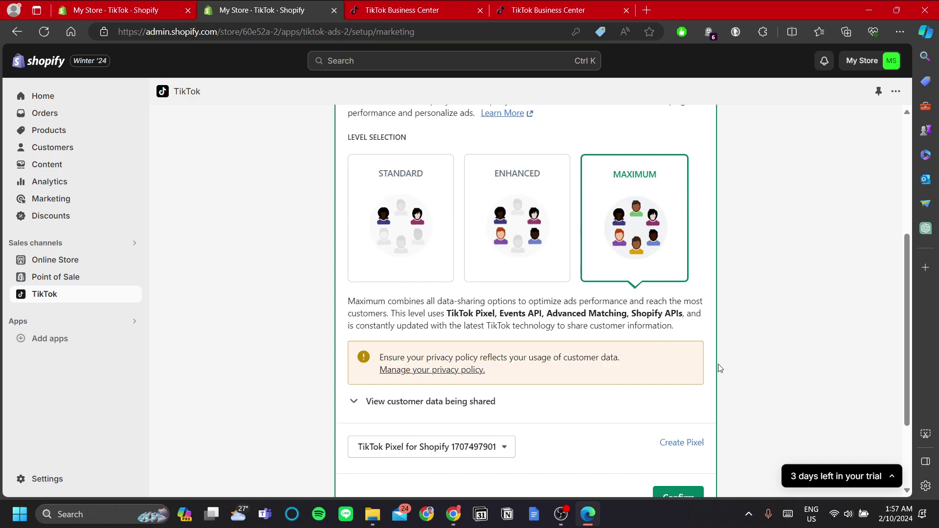
pyautogui.scroll(-1, 619, 283)
pyautogui.scroll(1, 709, 288)
pyautogui.scroll(-1, 689, 377)
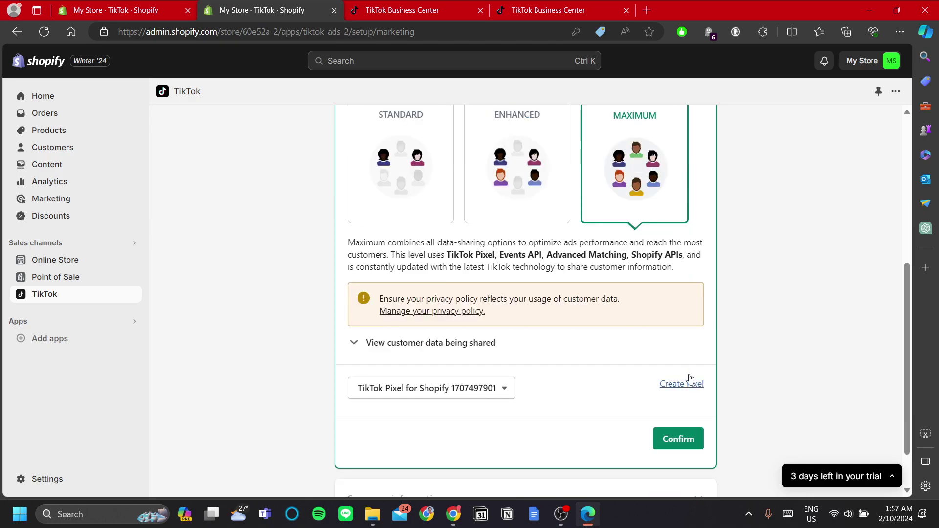
# Step: Expand the list of customer data being shared and examine it along with the Maximum level's details and pixel choice
pyautogui.click(385, 344)
pyautogui.scroll(-1, 473, 337)
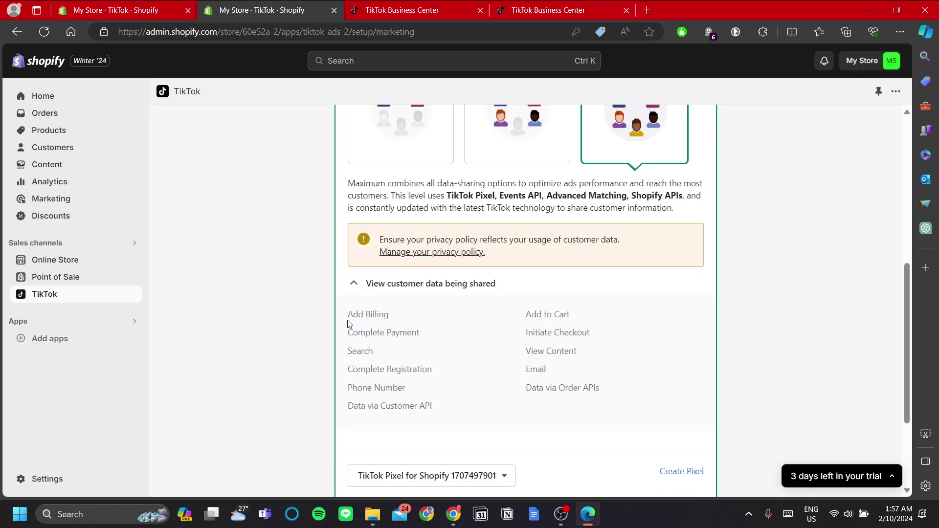
pyautogui.click(575, 407)
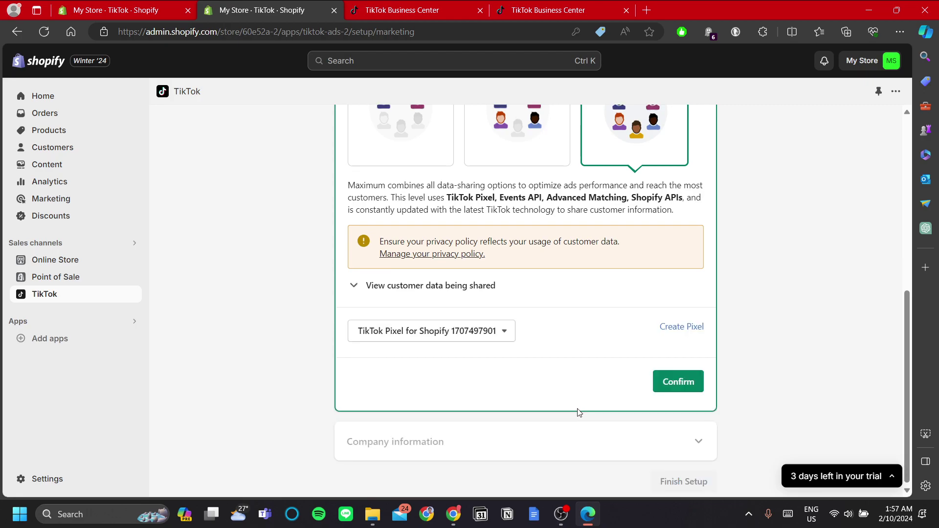
pyautogui.click(434, 286)
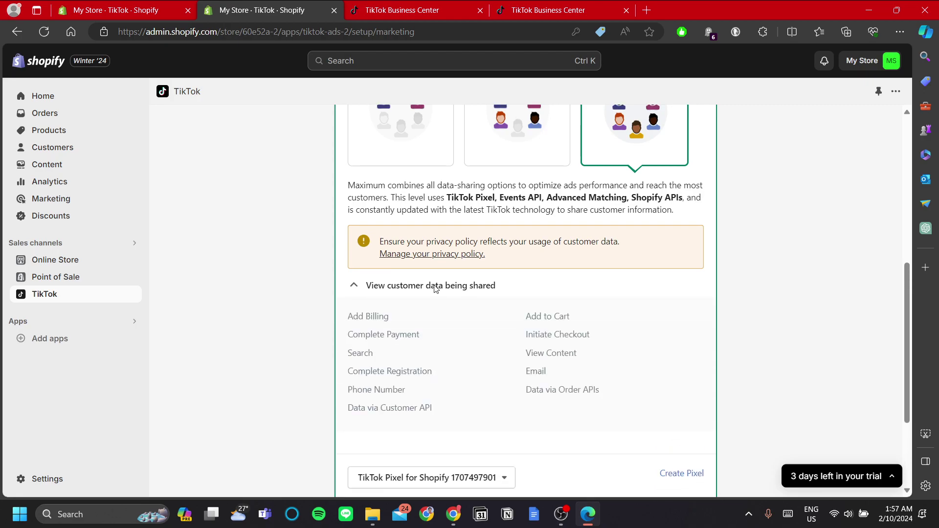
pyautogui.scroll(-1, 434, 294)
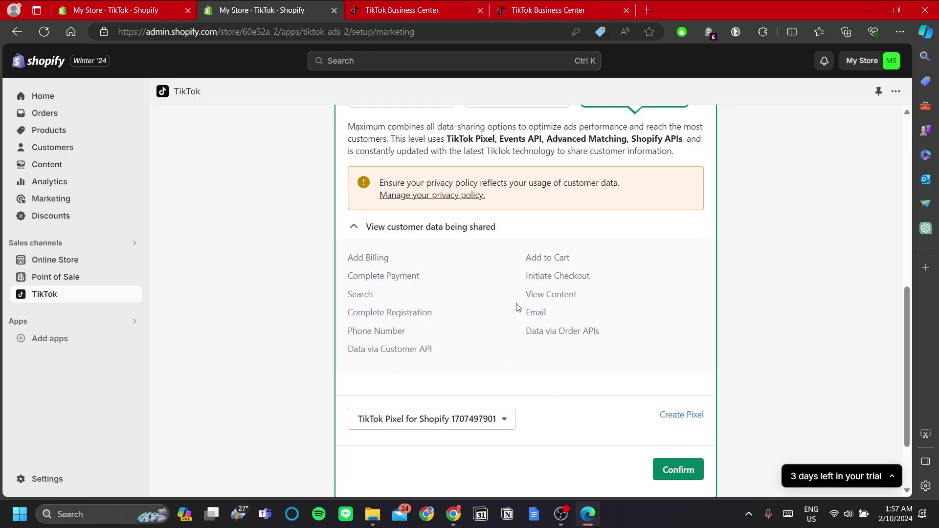
pyautogui.scroll(-1, 547, 360)
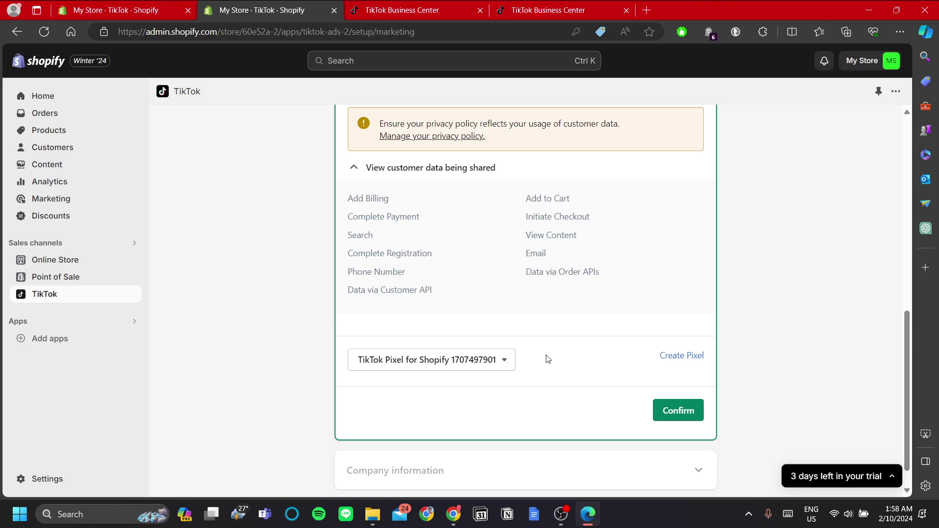
pyautogui.scroll(3, 506, 318)
pyautogui.scroll(-4, 543, 293)
pyautogui.scroll(1, 562, 289)
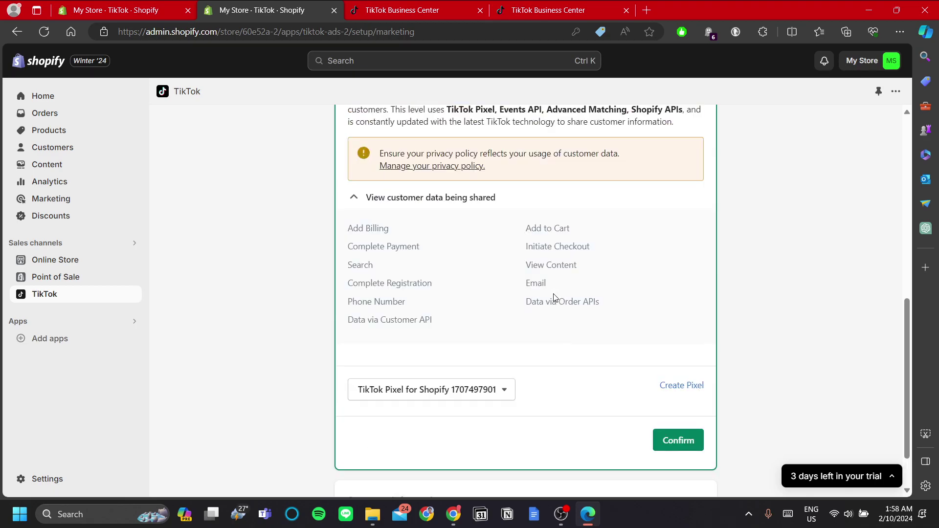
# Step: Examine which TikTok pixels are available for the Maximum data sharing level
pyautogui.click(497, 394)
pyautogui.click(476, 393)
pyautogui.scroll(1, 501, 404)
pyautogui.scroll(-1, 562, 371)
pyautogui.click(467, 390)
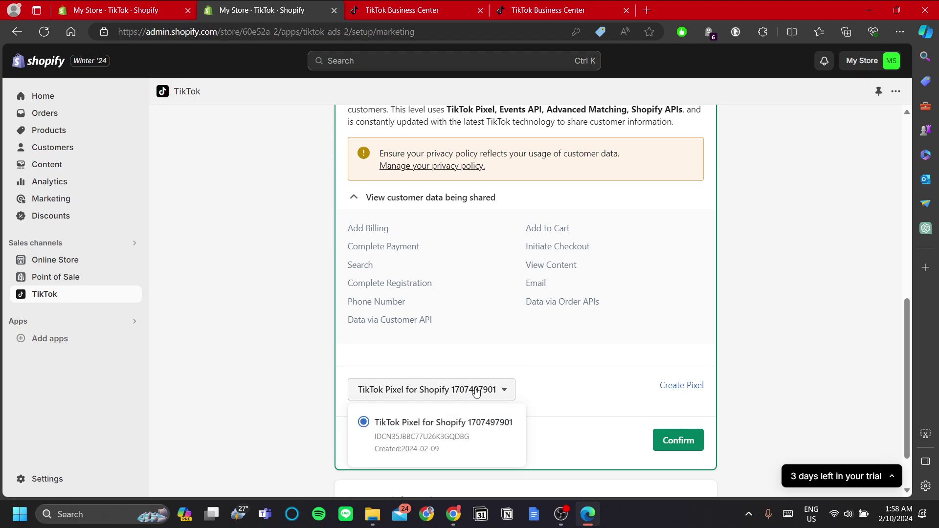
pyautogui.click(475, 391)
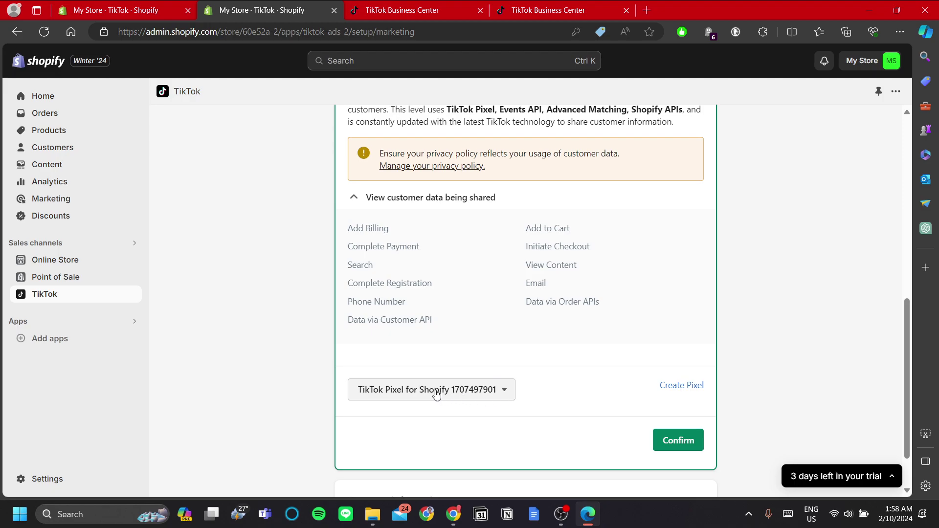
pyautogui.click(504, 390)
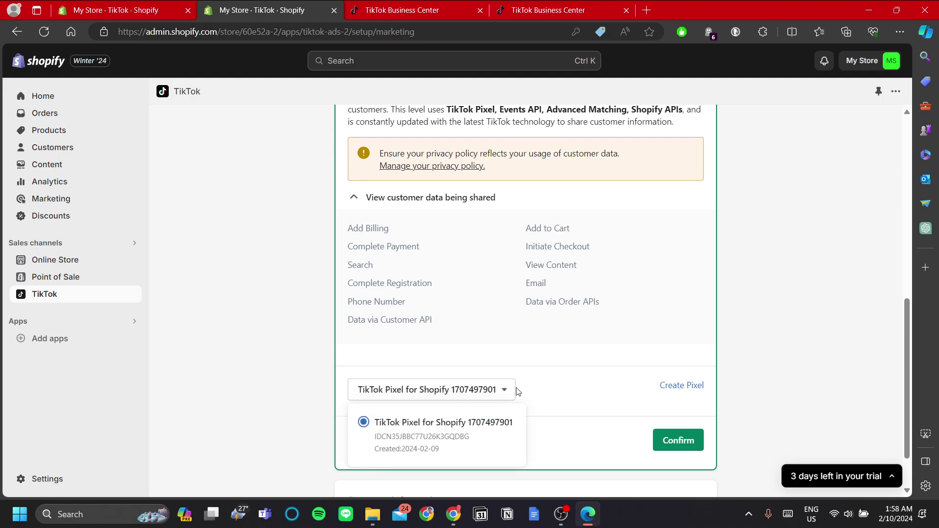
pyautogui.click(505, 390)
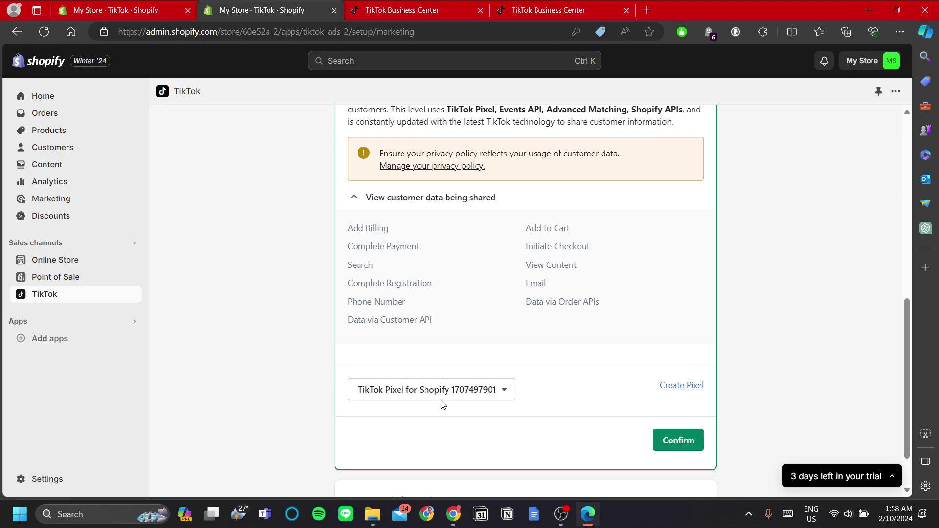
# Step: Confirm the Maximum data sharing level with the existing TikTok Pixel for Shopify
pyautogui.scroll(2, 608, 287)
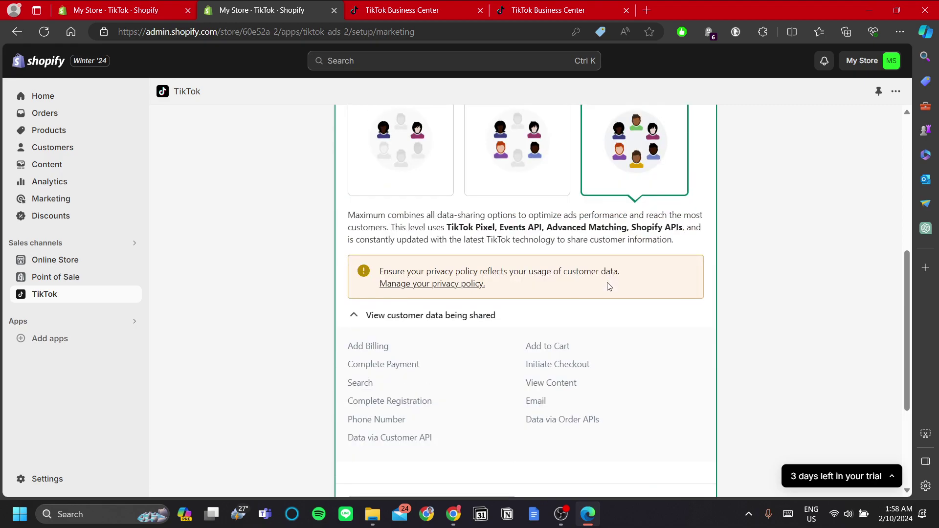
pyautogui.scroll(-4, 616, 303)
pyautogui.click(668, 383)
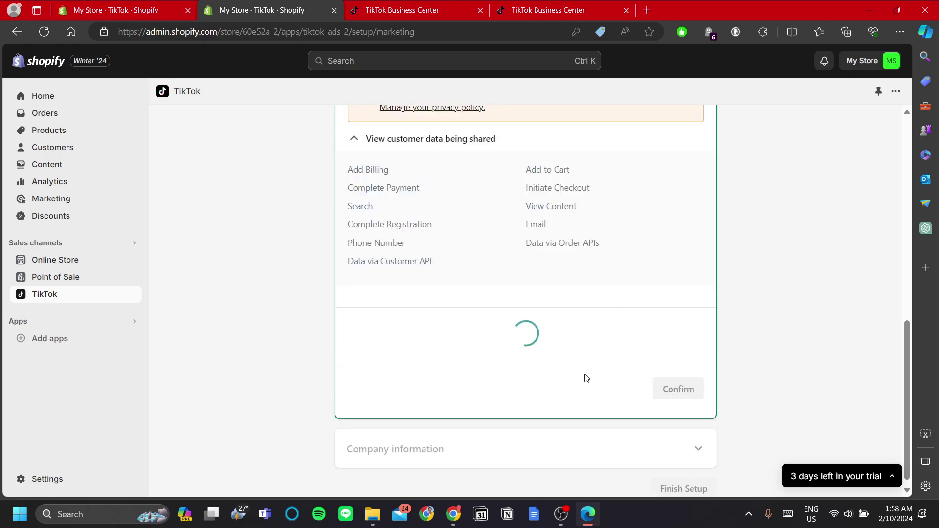
pyautogui.scroll(-1, 550, 354)
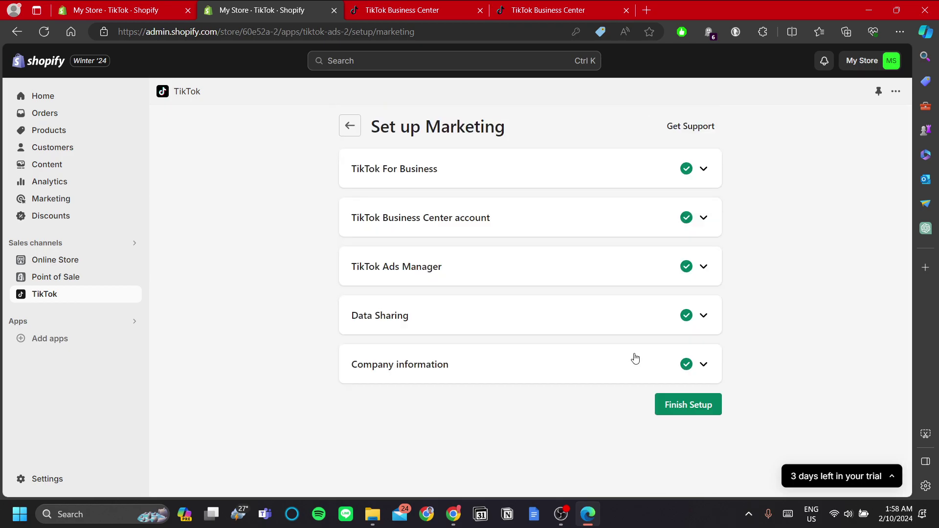
# Step: Finish the TikTok marketing setup and look through the channel overview with its campaign advice and features
pyautogui.click(669, 360)
pyautogui.click(606, 361)
pyautogui.click(706, 405)
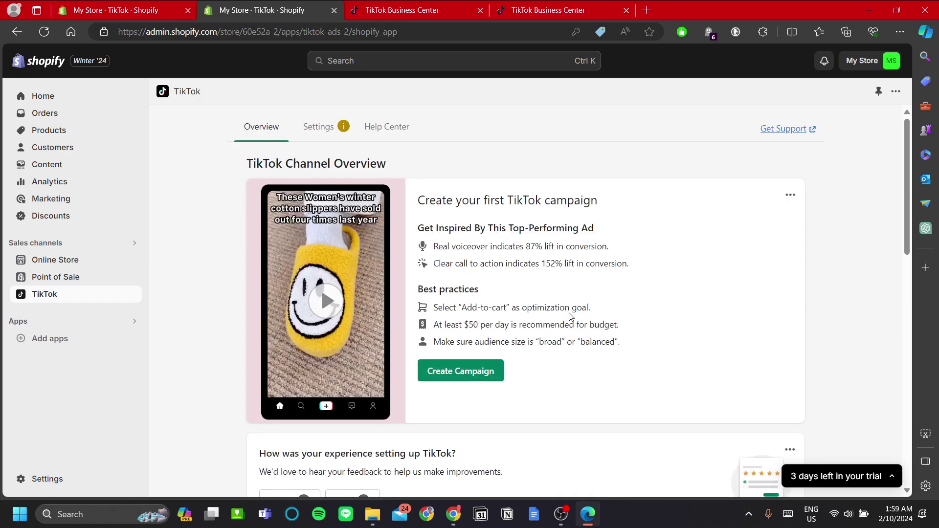
pyautogui.scroll(-1, 589, 302)
pyautogui.scroll(-4, 587, 301)
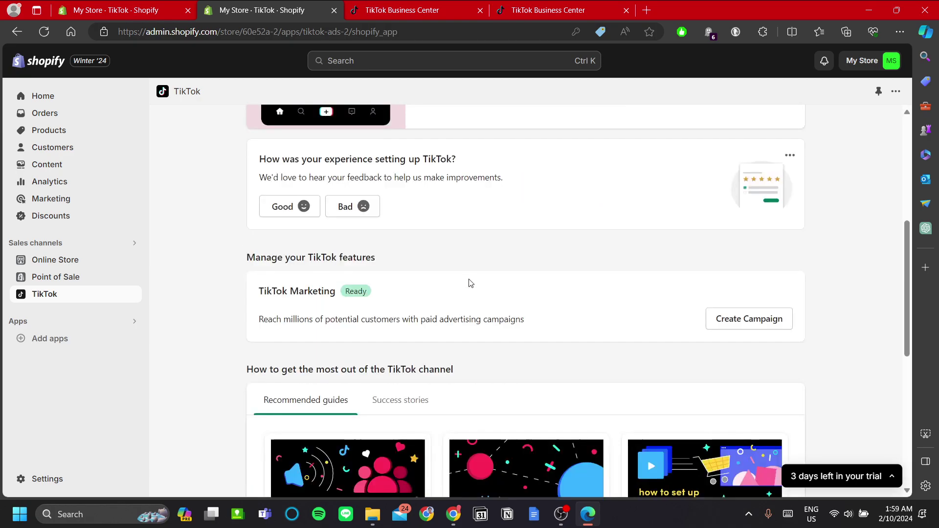
pyautogui.scroll(5, 469, 282)
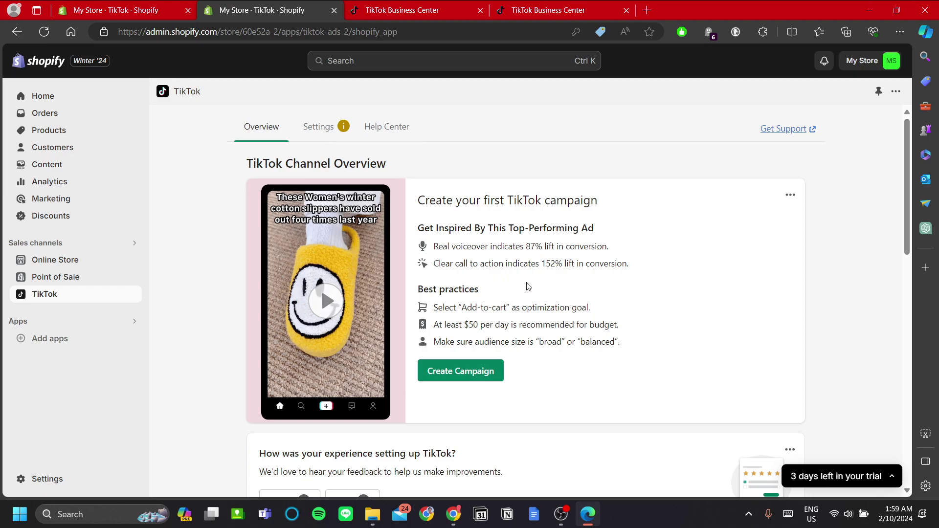
# Step: Switch to the TikTok Business Center overview, dismiss the Shortcuts tip and open the list of advertiser accounts
pyautogui.click(424, 7)
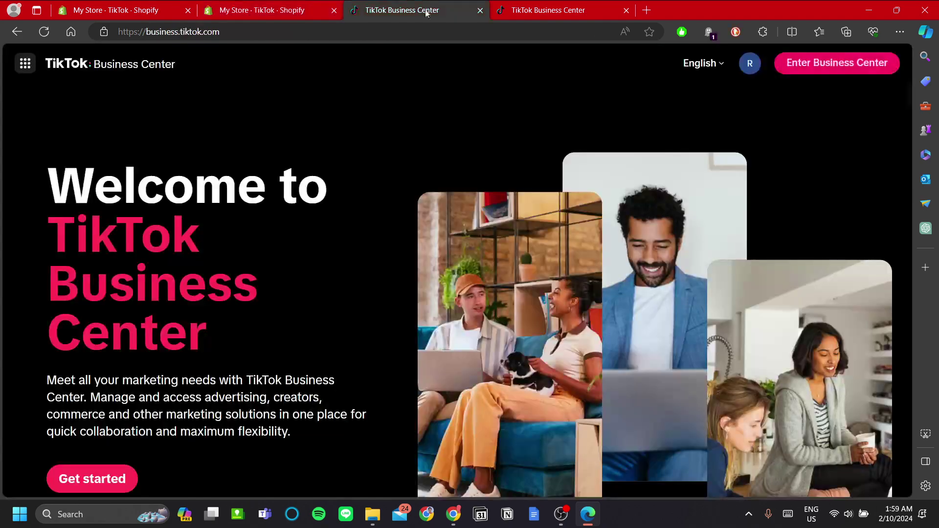
pyautogui.click(579, 10)
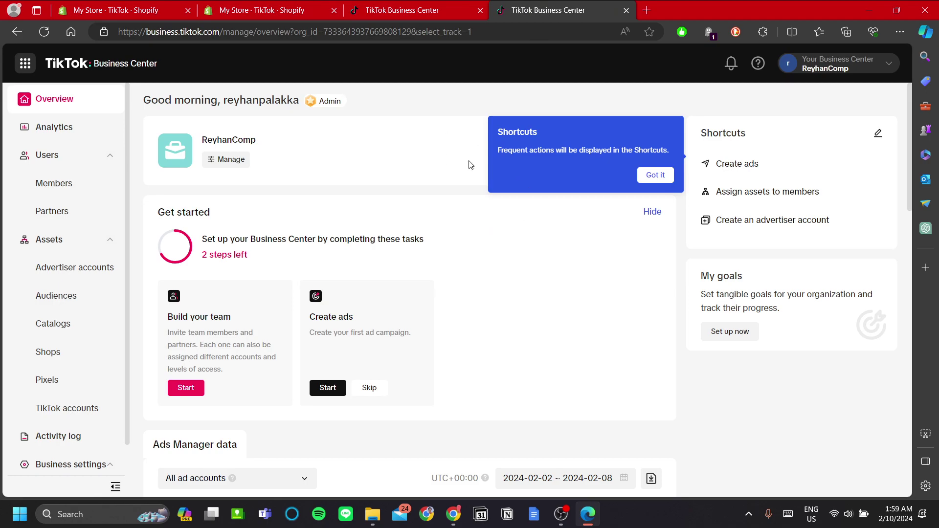
pyautogui.click(655, 175)
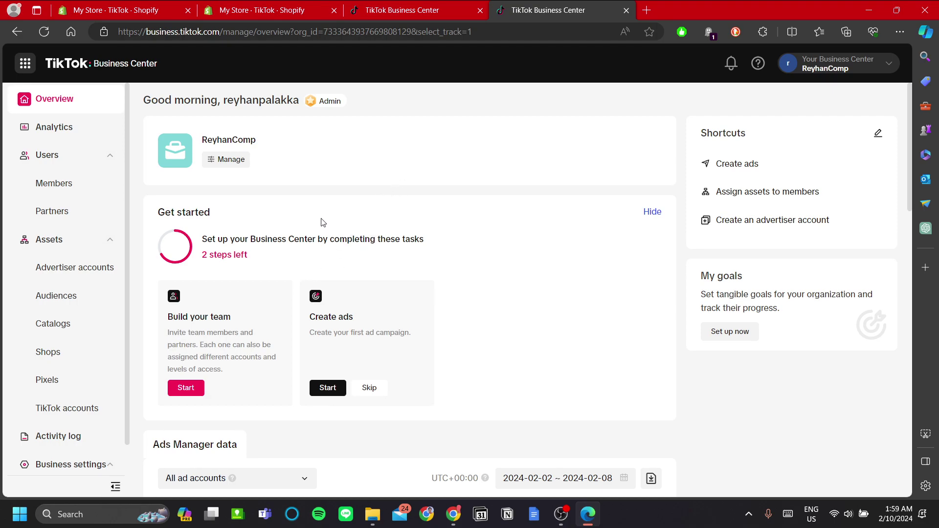
pyautogui.click(94, 269)
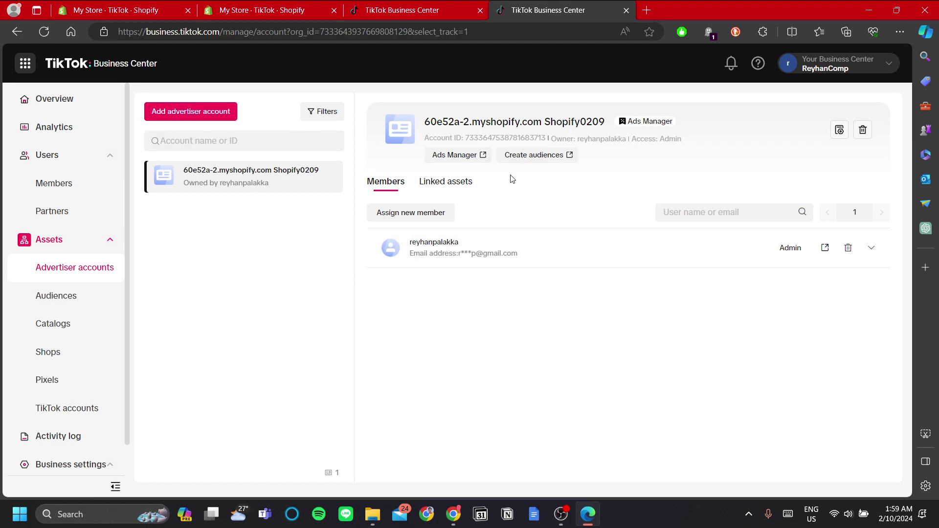
# Step: Open the Shopify store's advertiser account in TikTok Ads Manager
pyautogui.click(461, 155)
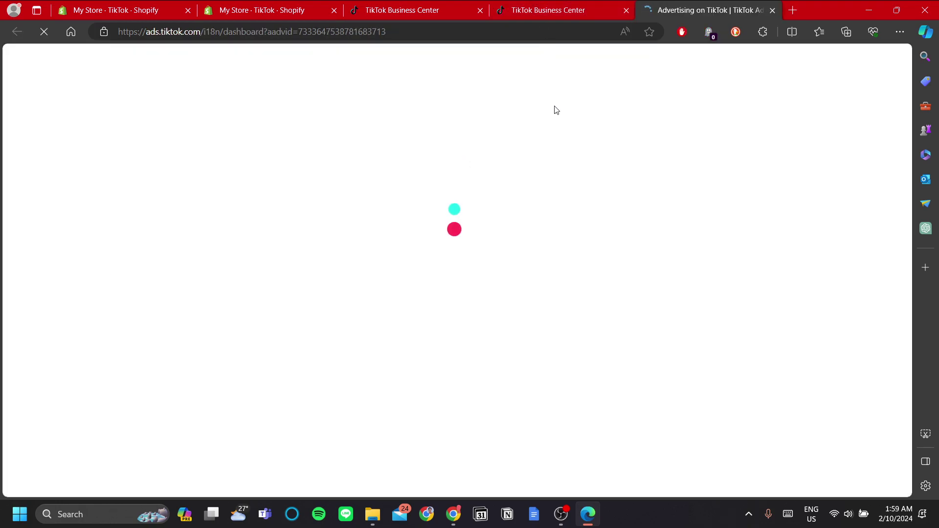
pyautogui.click(555, 4)
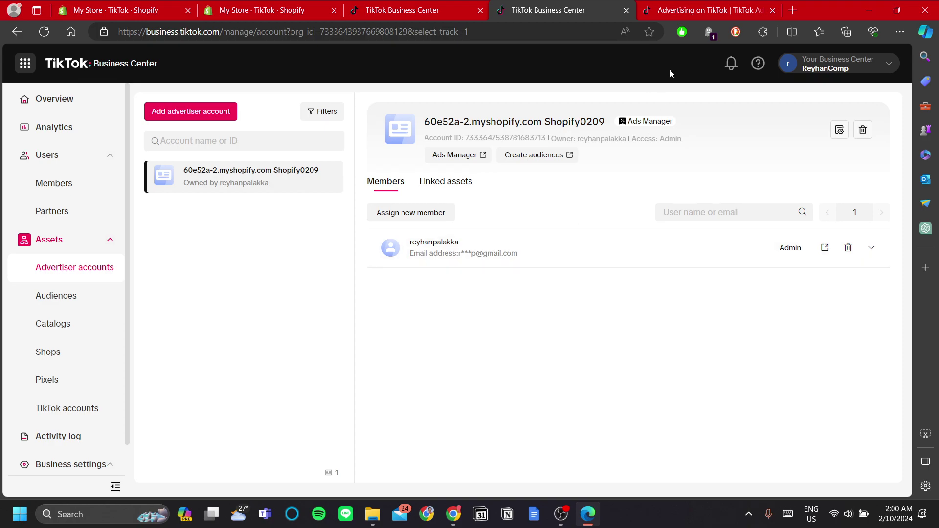
pyautogui.click(670, 9)
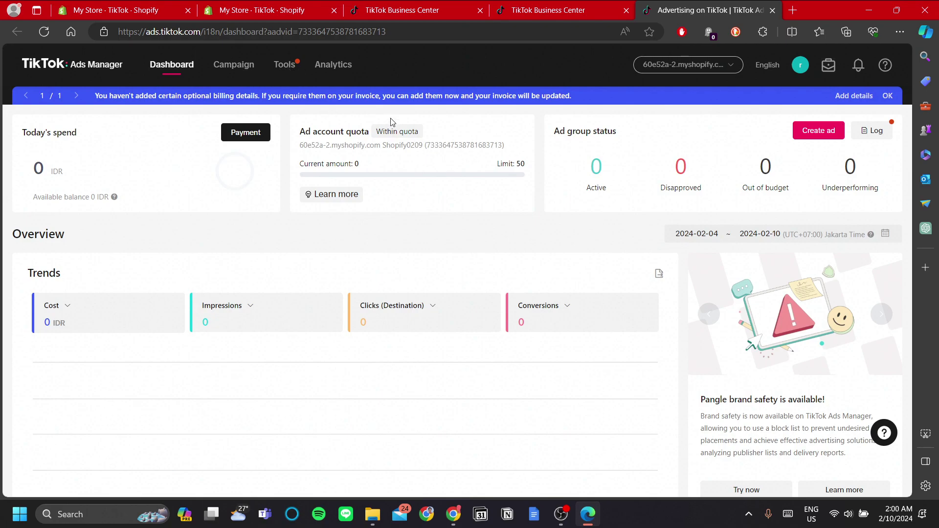
# Step: Look over the Ads Manager dashboard, then open Web Events in Events Manager and dismiss its introductory tip
pyautogui.scroll(-5, 701, 179)
pyautogui.scroll(3, 698, 164)
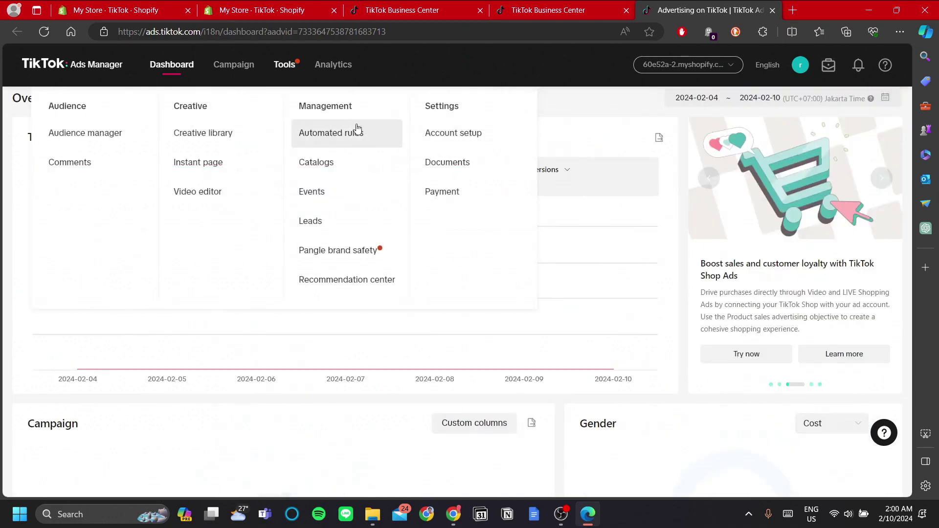
pyautogui.scroll(3, 370, 130)
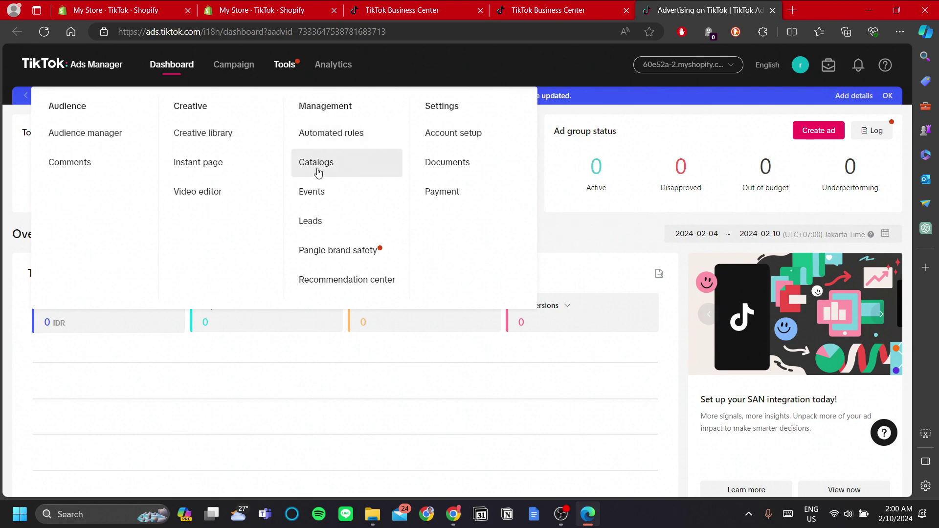
pyautogui.click(322, 196)
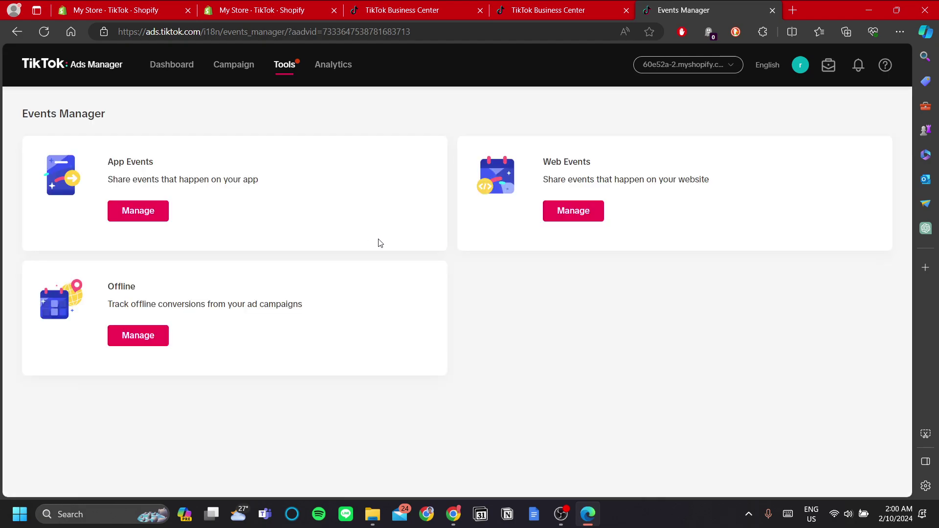
pyautogui.click(575, 218)
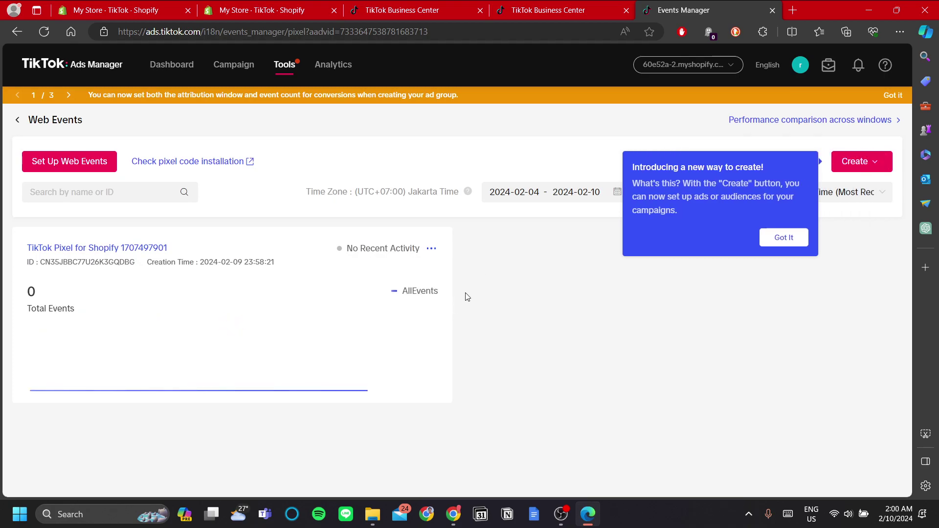
pyautogui.click(767, 242)
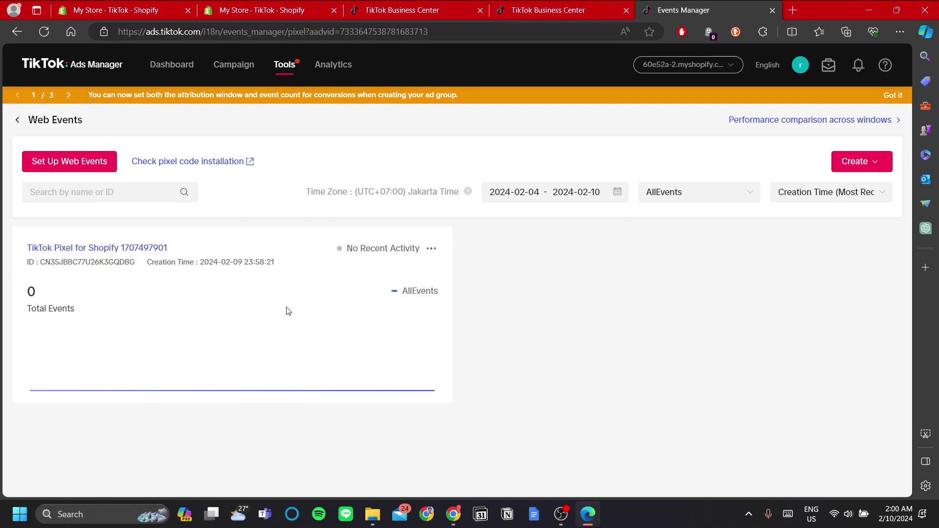
# Step: Open the details of the TikTok Pixel for Shopify, review its event overview and show the Test Events page
pyautogui.moveTo(167, 248); pyautogui.dragTo(28, 249)
pyautogui.click(268, 244)
pyautogui.click(195, 246)
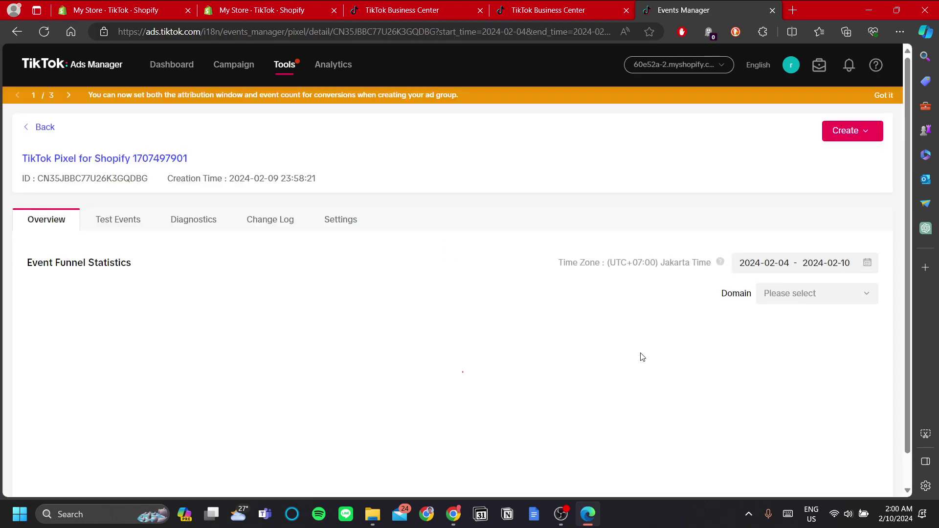
pyautogui.scroll(-1, 419, 364)
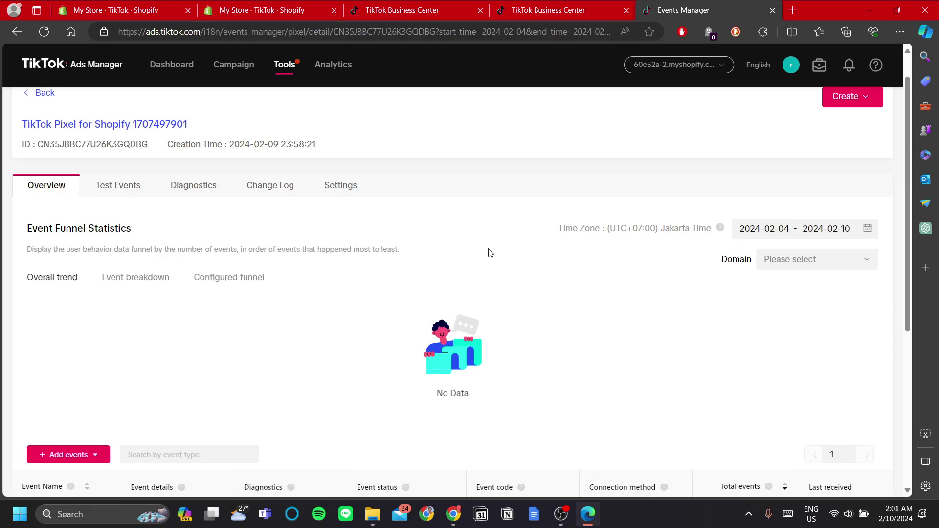
pyautogui.click(121, 190)
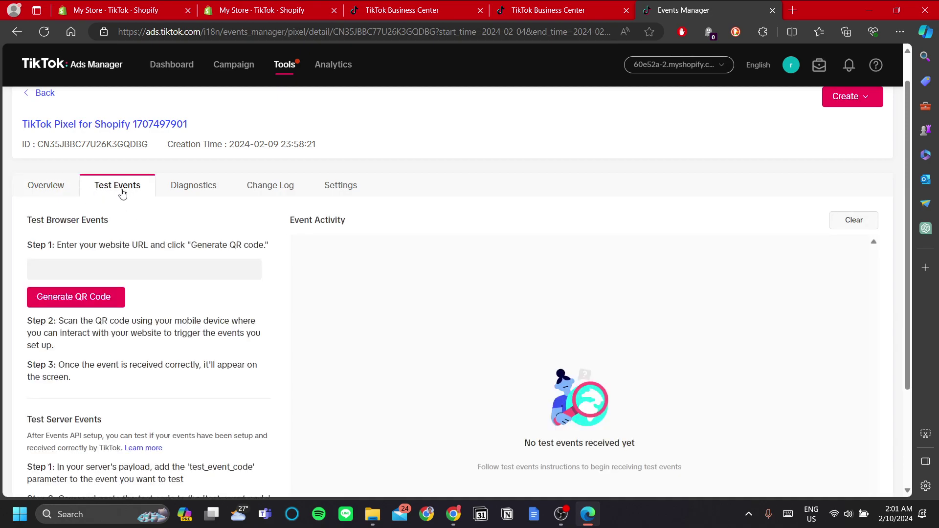